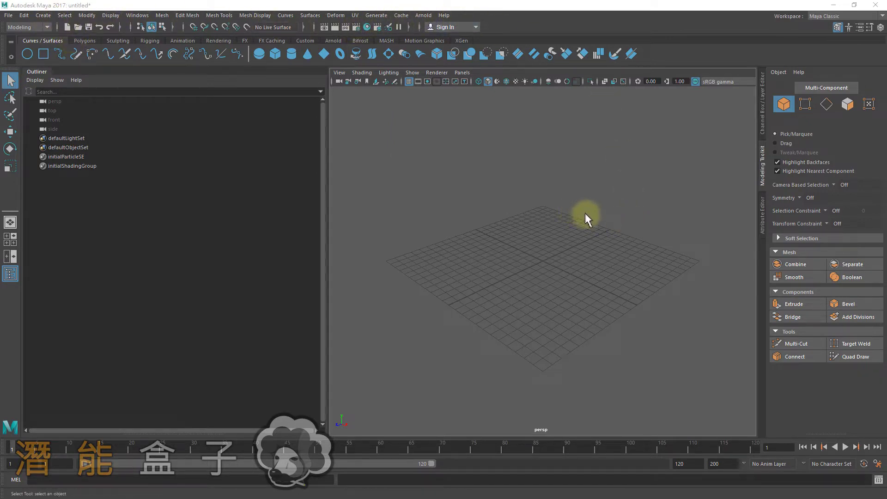
- Close Maya 2017 and choose Don't Save for the untitled scene
{"action": "left_click", "coordinate": [871, 9]}
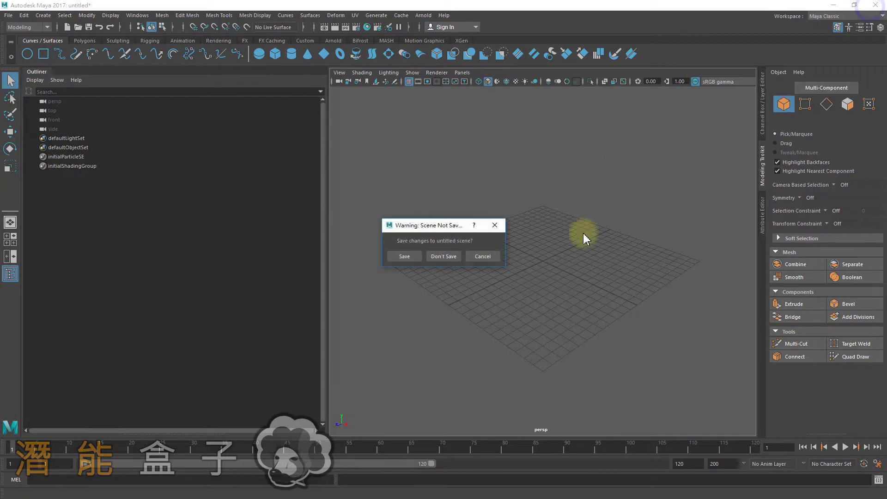
{"action": "left_click", "coordinate": [432, 257]}
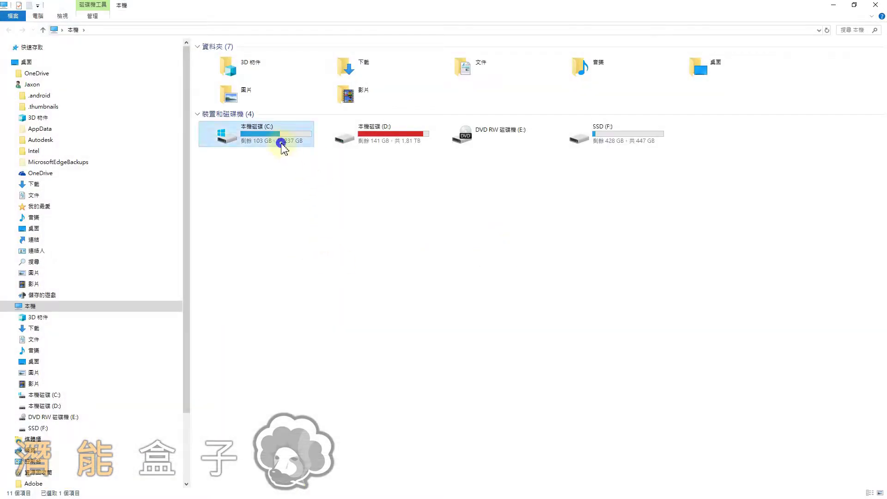
- Browse to C:\Program Files\Autodesk\Maya2017\resources and select the MayaStrings file
{"action": "double_click", "coordinate": [282, 141]}
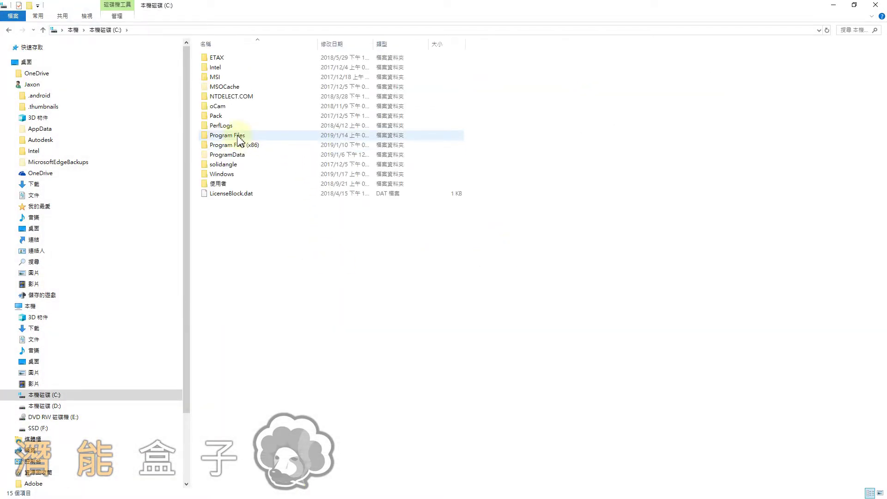
{"action": "double_click", "coordinate": [236, 136]}
{"action": "double_click", "coordinate": [220, 76]}
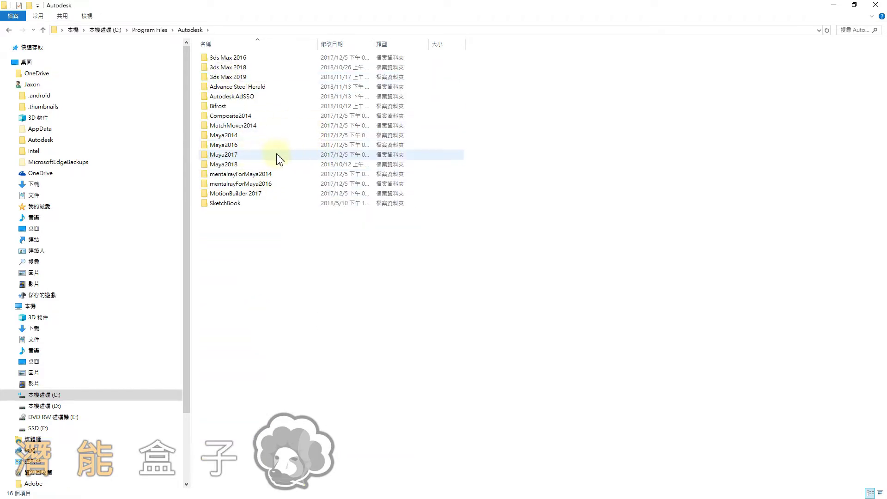
{"action": "double_click", "coordinate": [248, 157]}
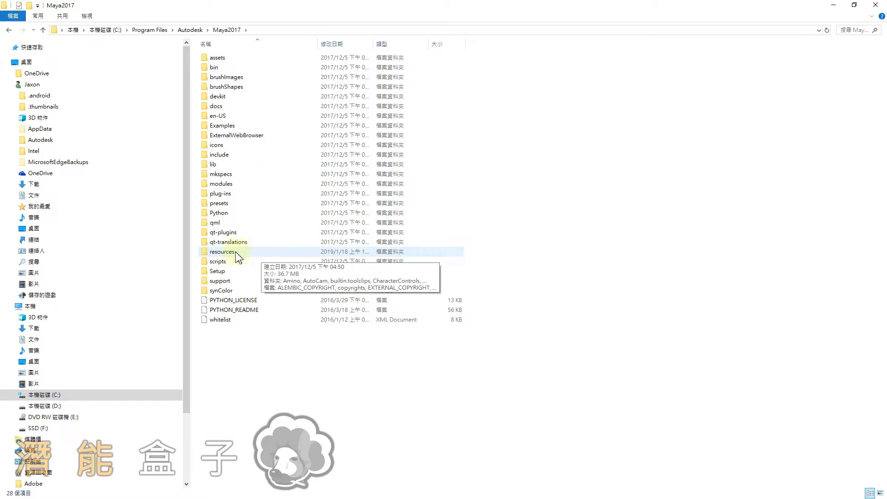
{"action": "double_click", "coordinate": [237, 253]}
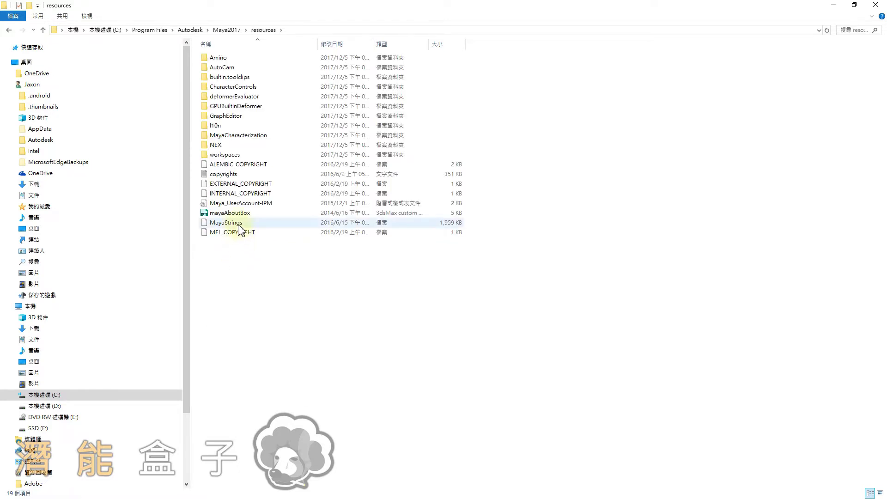
{"action": "left_click", "coordinate": [241, 224]}
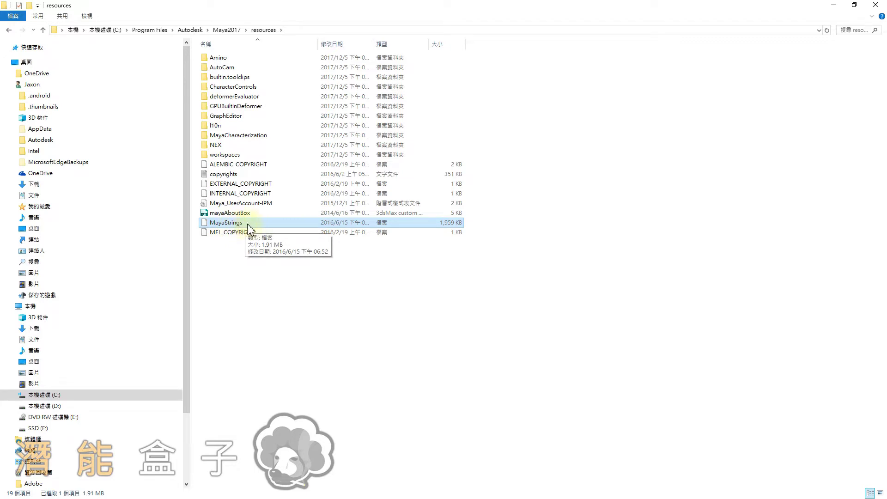
- Duplicate MayaStrings as a backup in resources, then move the original onto the desktop
{"action": "left_click_drag", "start_coordinate": [241, 225], "coordinate": [250, 256]}
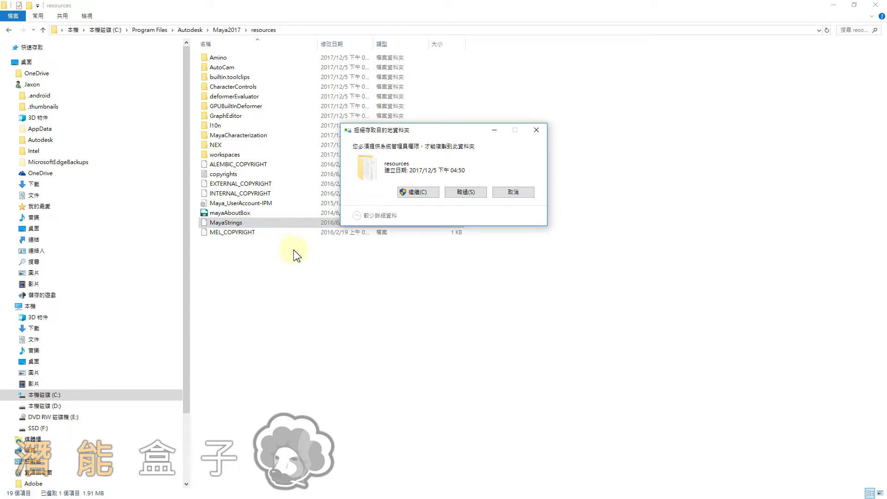
{"action": "left_click", "coordinate": [418, 197]}
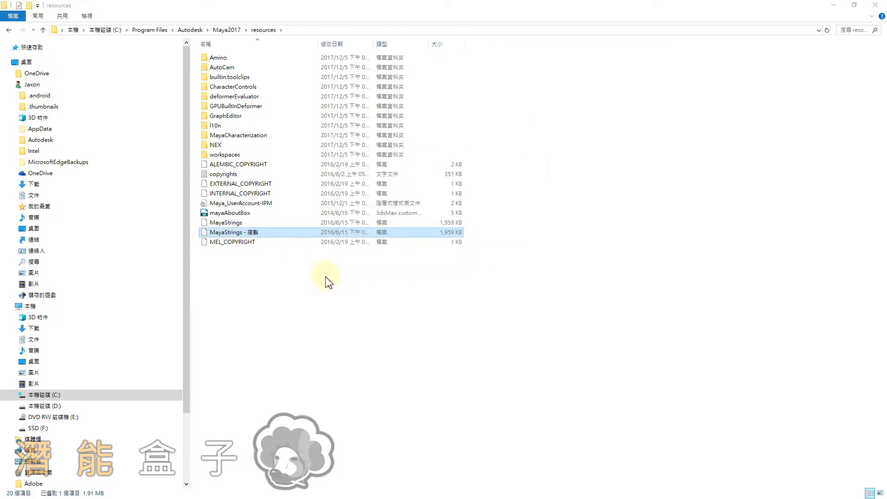
{"action": "left_click", "coordinate": [248, 226]}
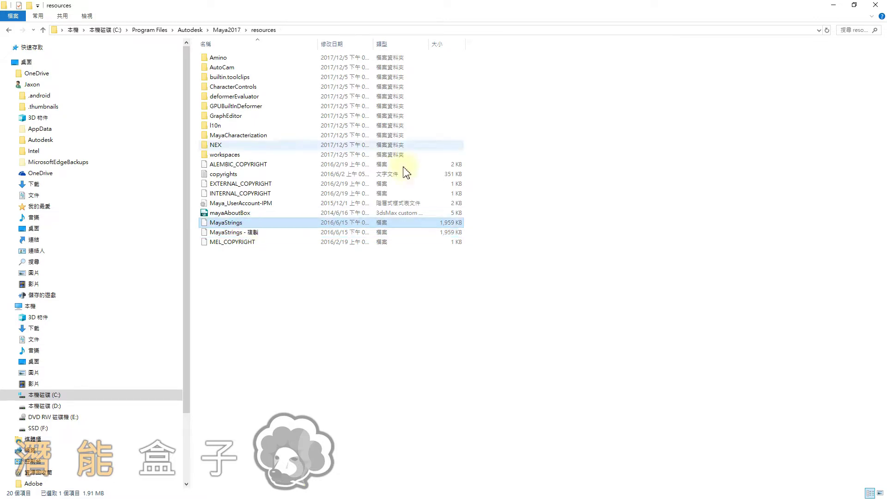
{"action": "left_click", "coordinate": [854, 5]}
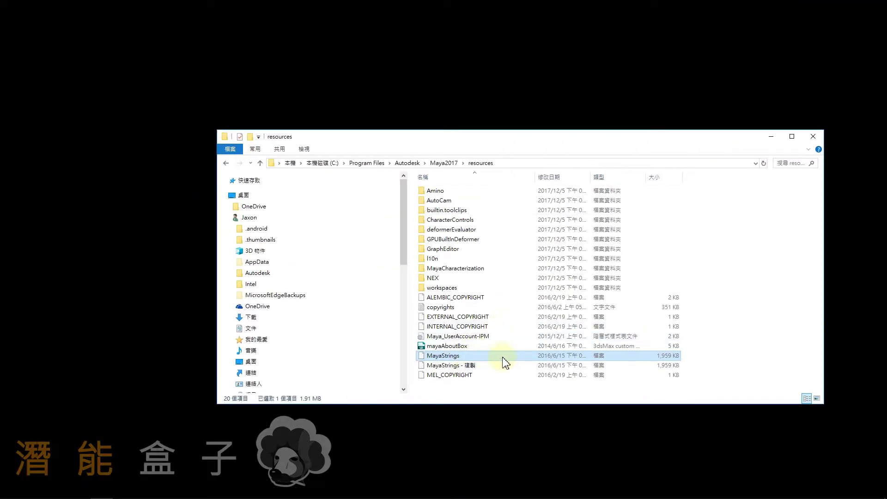
{"action": "mouse_move", "coordinate": [427, 356]}
{"action": "left_mouse_down"}
{"action": "mouse_move", "coordinate": [415, 111]}
{"action": "mouse_move", "coordinate": [395, 82]}
{"action": "left_mouse_up"}
{"action": "left_click", "coordinate": [433, 192]}
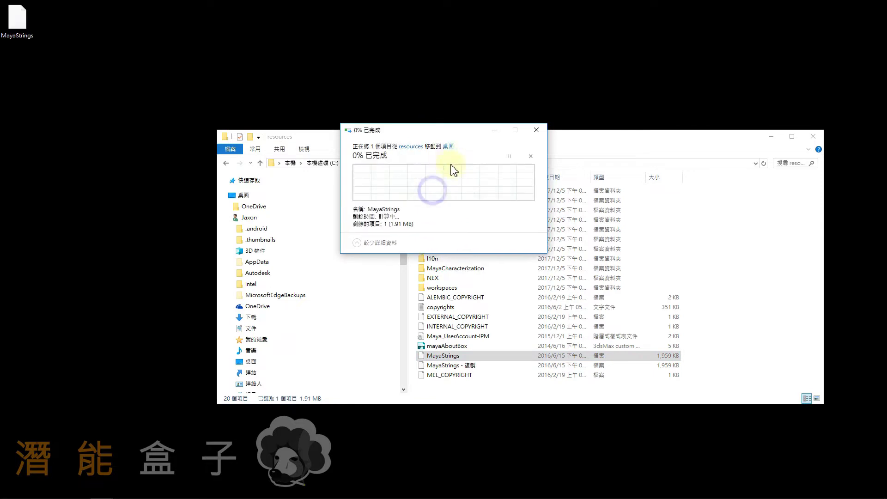
- Open the desktop MayaStrings file with Notepad
{"action": "double_click", "coordinate": [413, 86]}
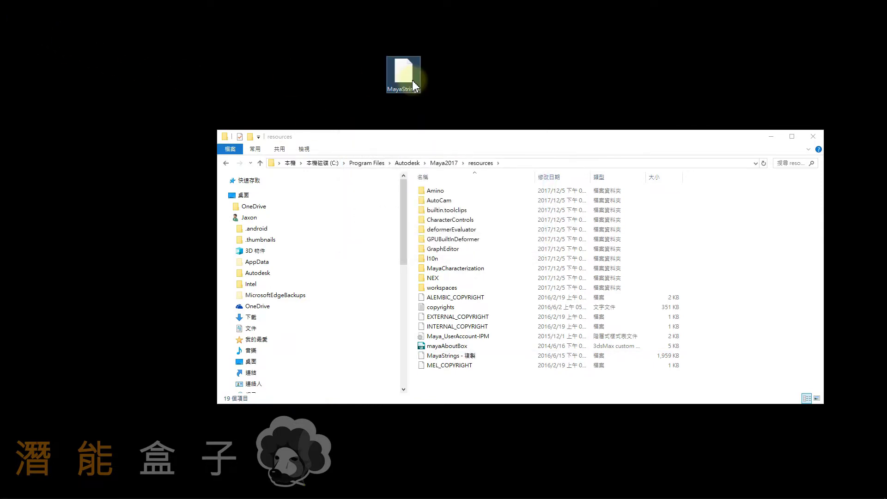
{"action": "scroll", "coordinate": [443, 199], "scroll_direction": "down", "scroll_amount": 5}
{"action": "scroll", "coordinate": [444, 198], "scroll_direction": "down", "scroll_amount": 2}
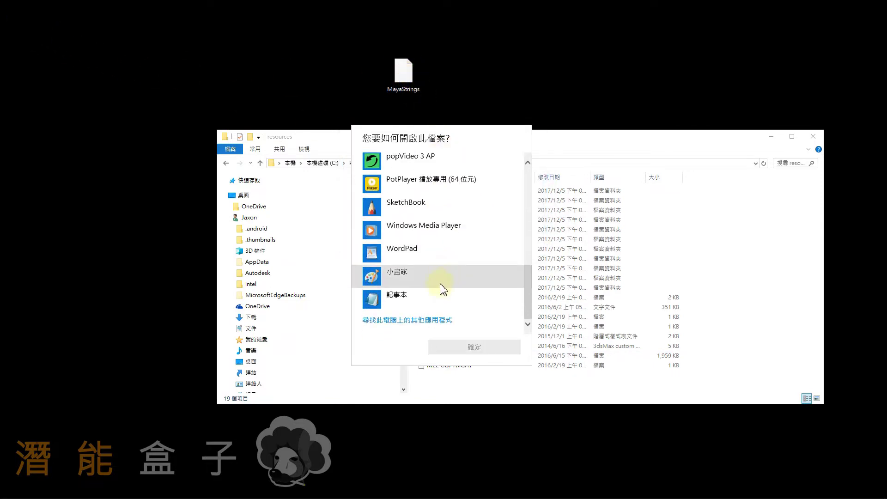
{"action": "left_click", "coordinate": [403, 299]}
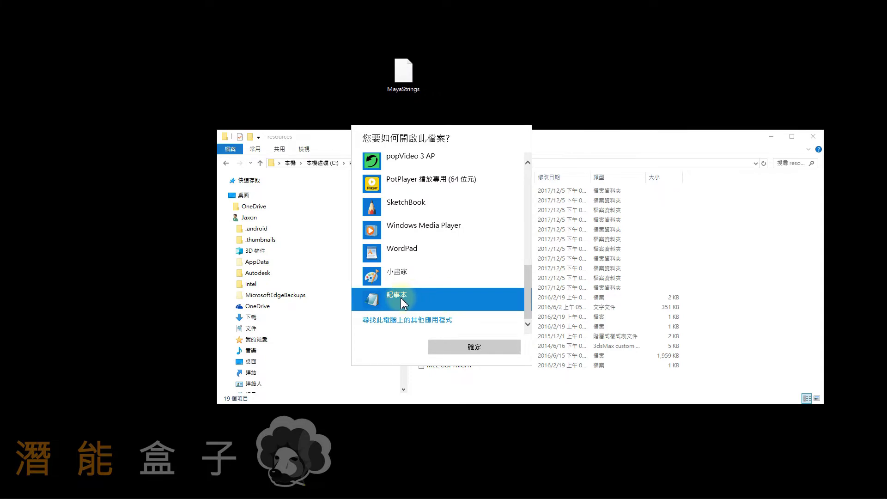
{"action": "double_click", "coordinate": [401, 298]}
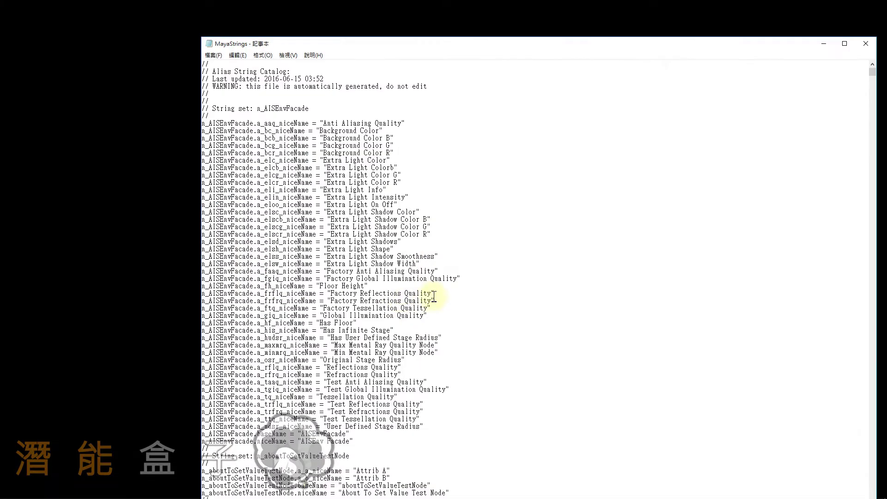
- Search MayaStrings for 'font_win' to jump to the UI font entries
{"action": "key", "text": "ctrl+f"}
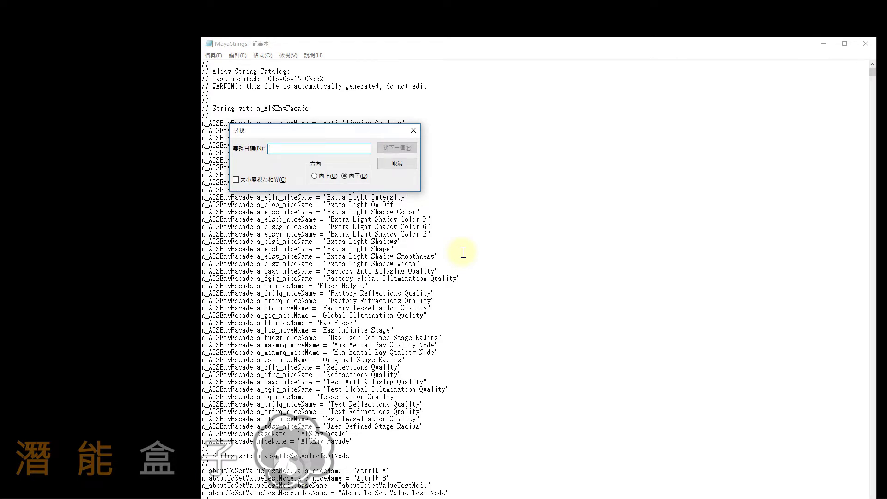
{"action": "type", "text": "font_win"}
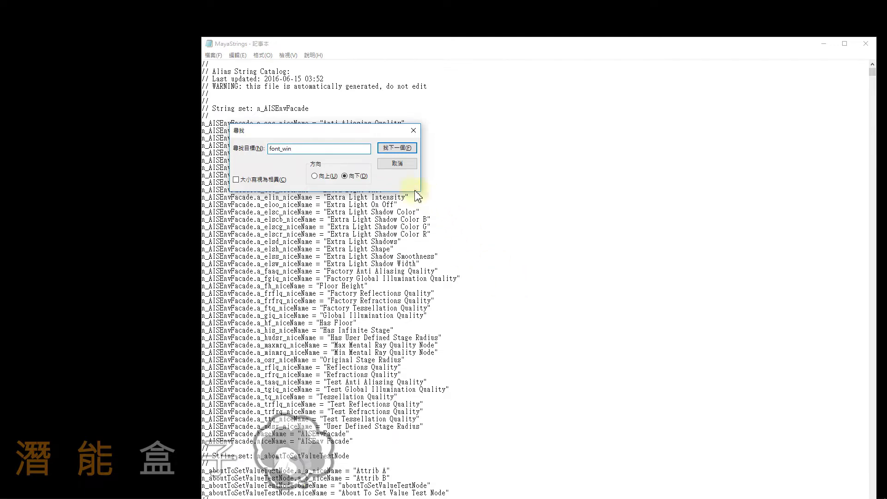
{"action": "left_click", "coordinate": [397, 148]}
{"action": "left_click", "coordinate": [403, 165]}
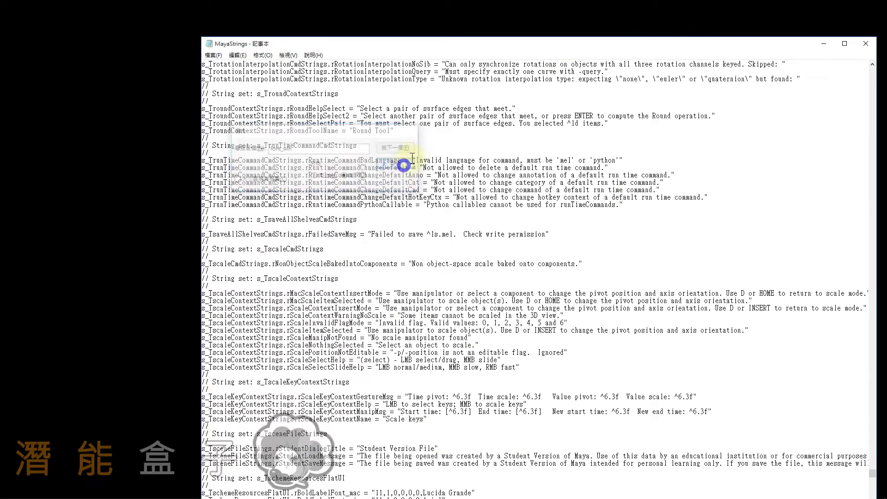
- Maximize Notepad, scroll to the s_TschemeResourcesFlatUI font lines, and magnify them
{"action": "double_click", "coordinate": [562, 44]}
{"action": "scroll", "coordinate": [221, 308], "scroll_direction": "down", "scroll_amount": 6}
{"action": "scroll", "coordinate": [220, 308], "scroll_direction": "down", "scroll_amount": 3}
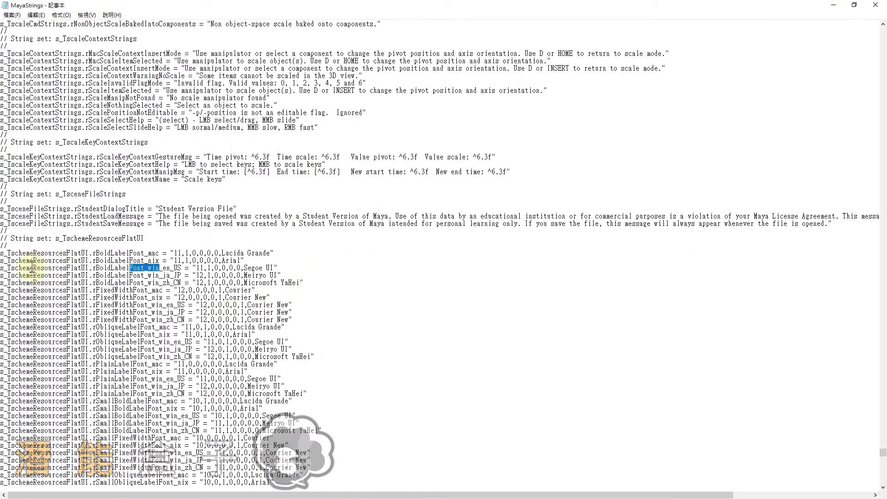
{"action": "left_click_drag", "start_coordinate": [34, 251], "coordinate": [318, 477]}
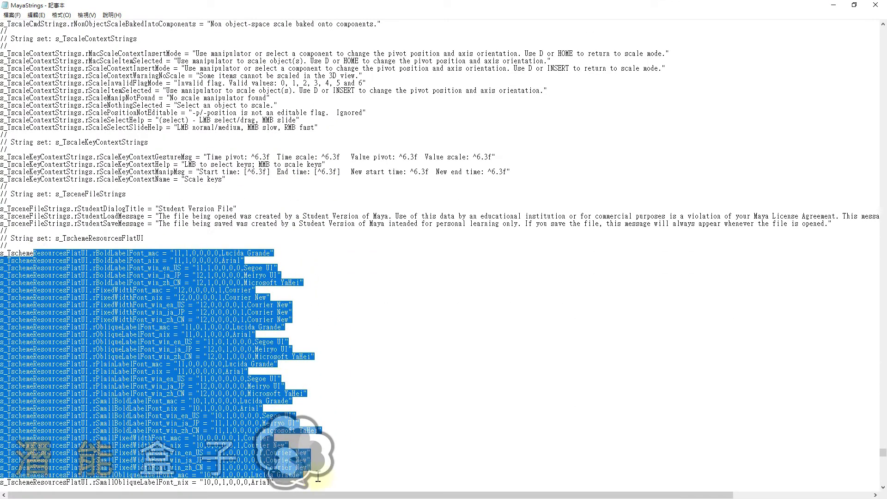
{"action": "left_click", "coordinate": [240, 291]}
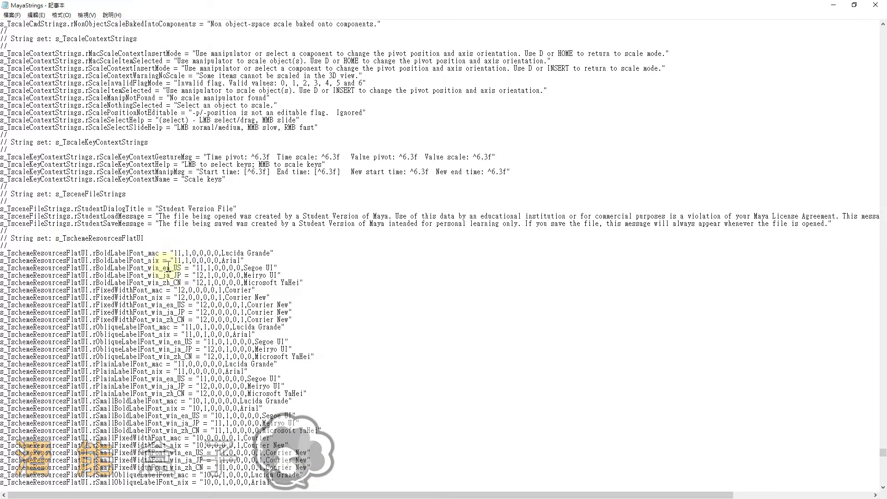
{"action": "key", "text": "super+plus"}
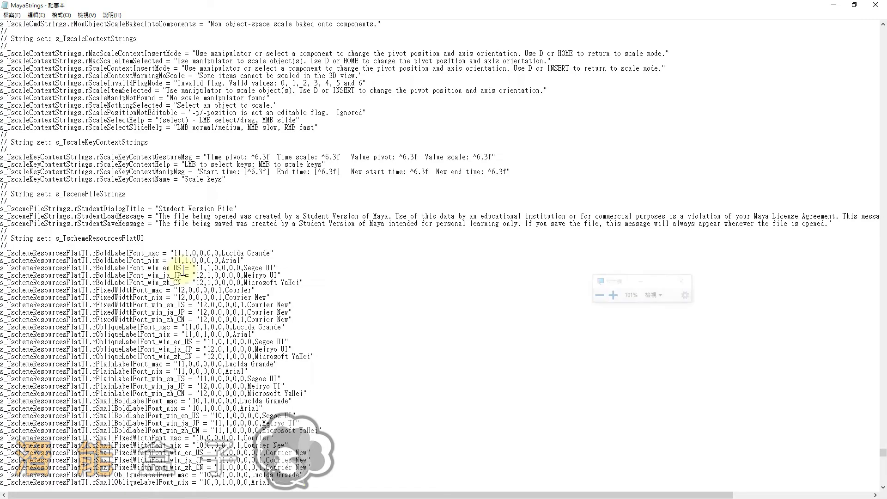
{"action": "key", "text": "super+minus"}
{"action": "key", "text": "super+minus"}
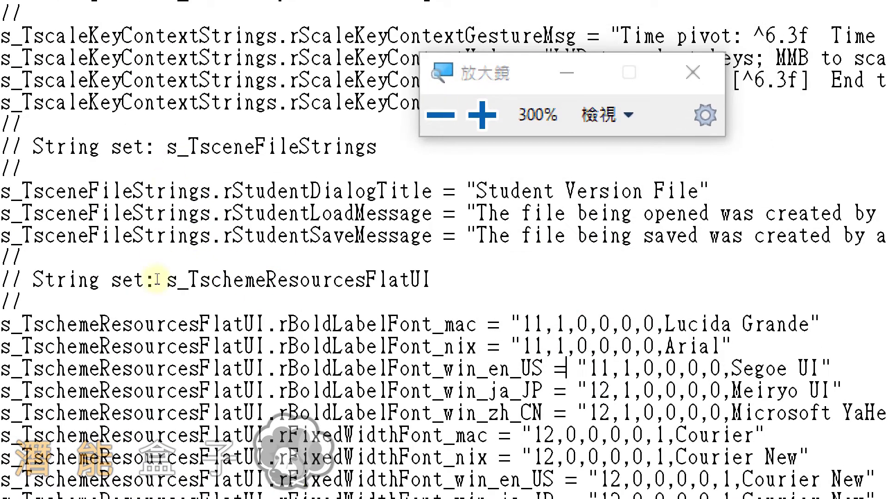
- After checking the mac and nix lines, change rBoldLabelFont_win_en_US size 11 to 20
{"action": "double_click", "coordinate": [176, 252]}
{"action": "left_click_drag", "start_coordinate": [222, 252], "coordinate": [269, 253]}
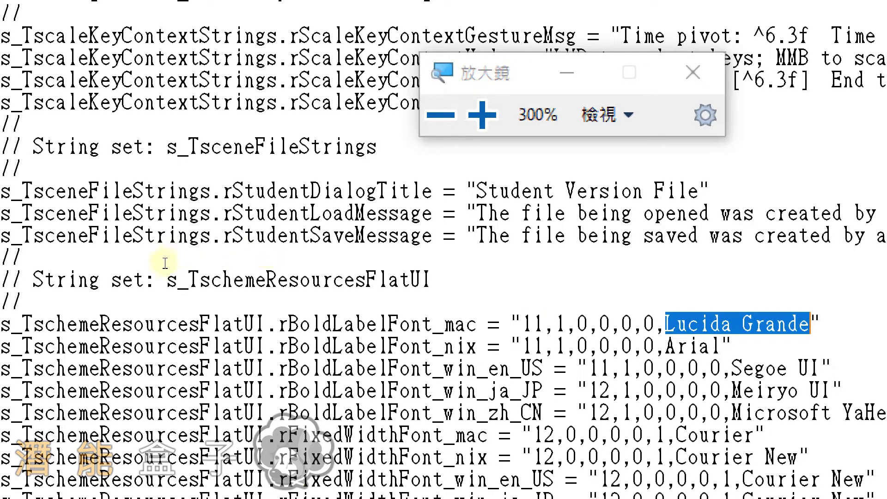
{"action": "left_click", "coordinate": [149, 260]}
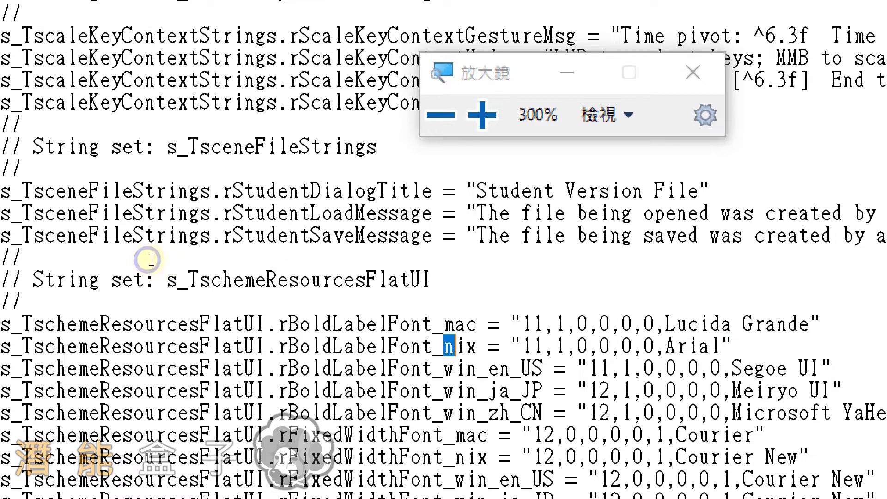
{"action": "double_click", "coordinate": [176, 259]}
{"action": "left_click_drag", "start_coordinate": [176, 259], "coordinate": [239, 260]}
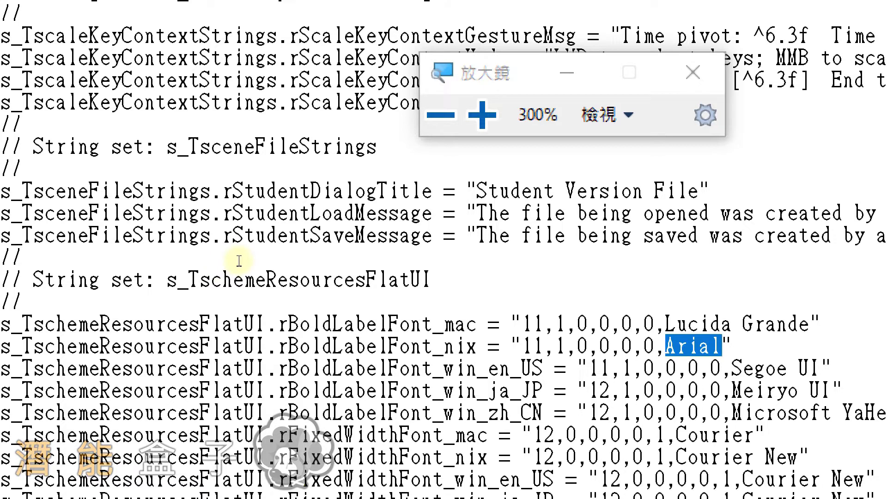
{"action": "left_click_drag", "start_coordinate": [150, 269], "coordinate": [200, 268]}
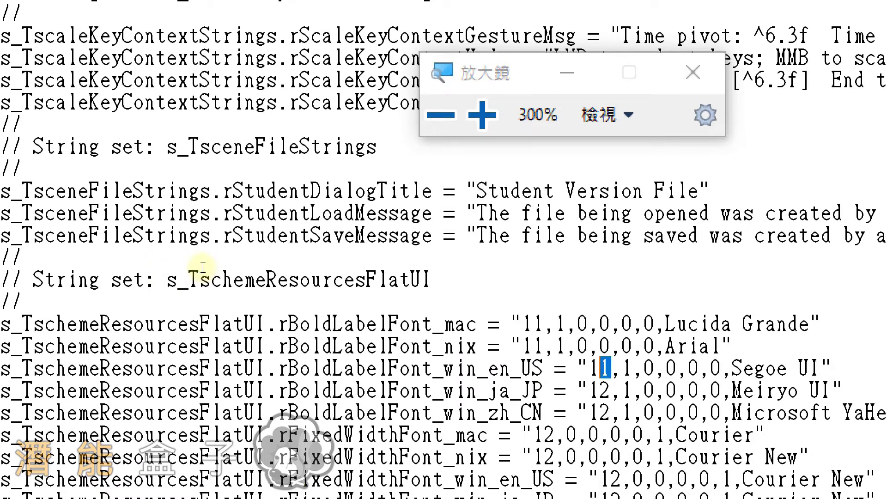
{"action": "key", "text": "BackSpace"}
{"action": "key", "text": "BackSpace"}
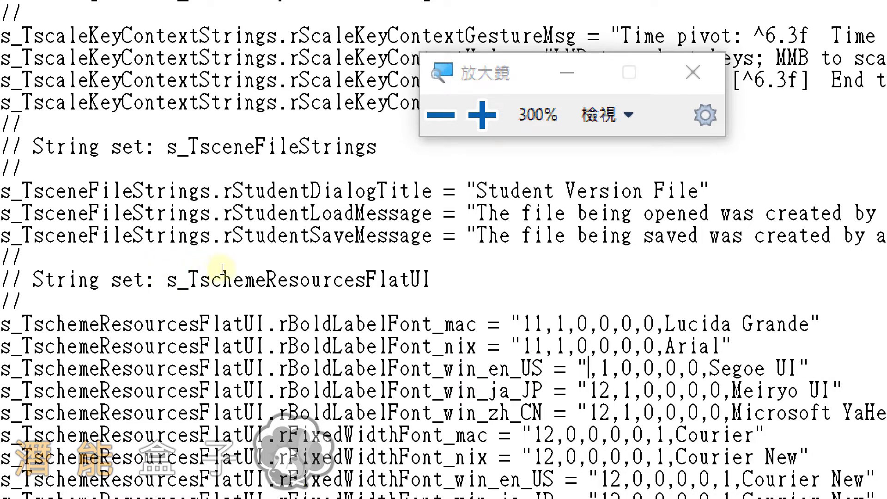
{"action": "type", "text": "20"}
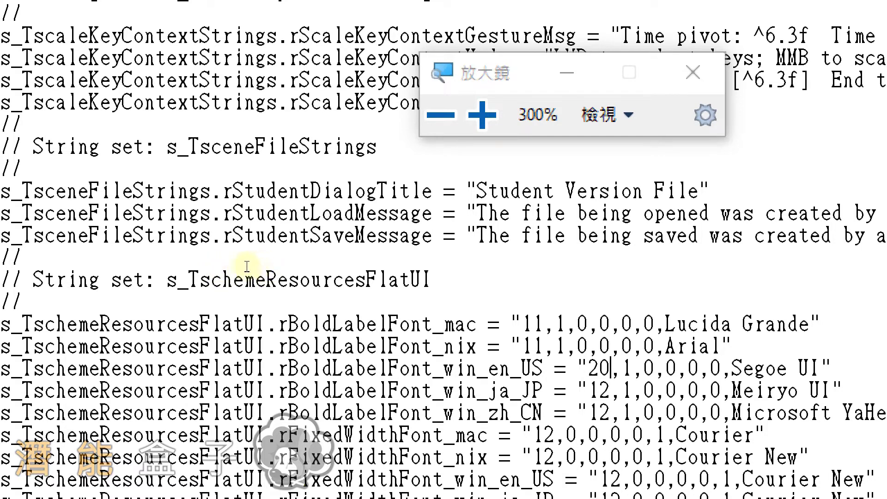
{"action": "left_click_drag", "start_coordinate": [248, 266], "coordinate": [274, 266]}
{"action": "left_click", "coordinate": [190, 253]}
- Reset magnification and open the Windows Fonts folder via a 'fonts' search on C:
{"action": "key", "text": "super+minus"}
{"action": "key", "text": "super+minus"}
{"action": "key", "text": "super+e"}
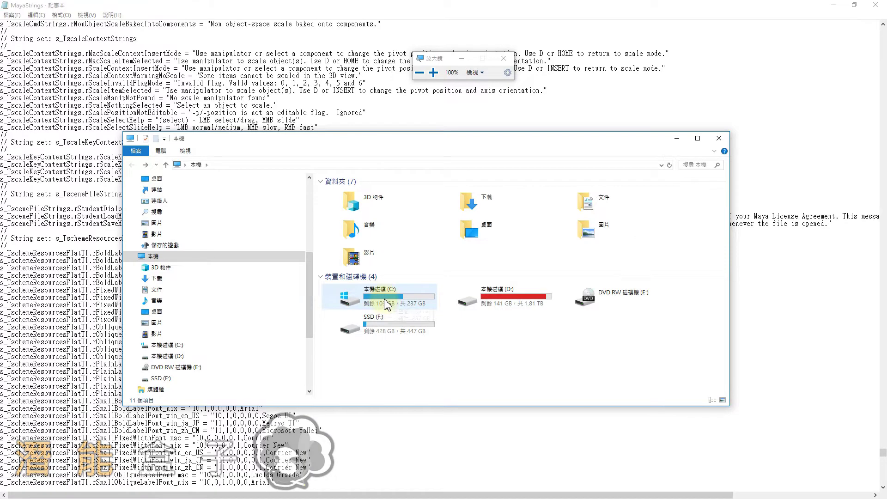
{"action": "double_click", "coordinate": [384, 298]}
{"action": "left_click", "coordinate": [699, 163]}
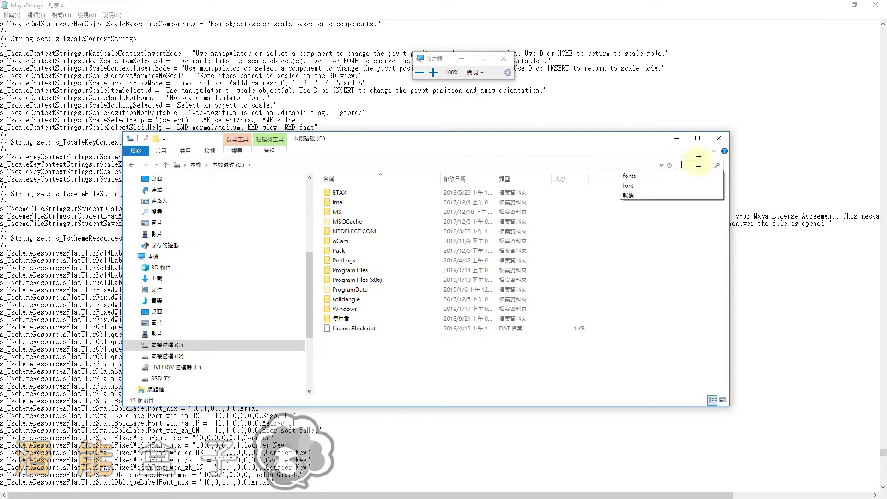
{"action": "type", "text": "fonts"}
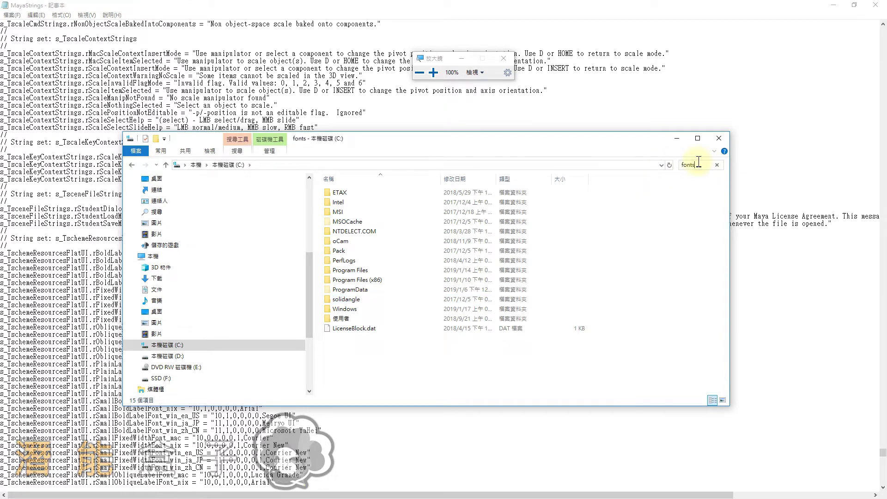
{"action": "double_click", "coordinate": [377, 193]}
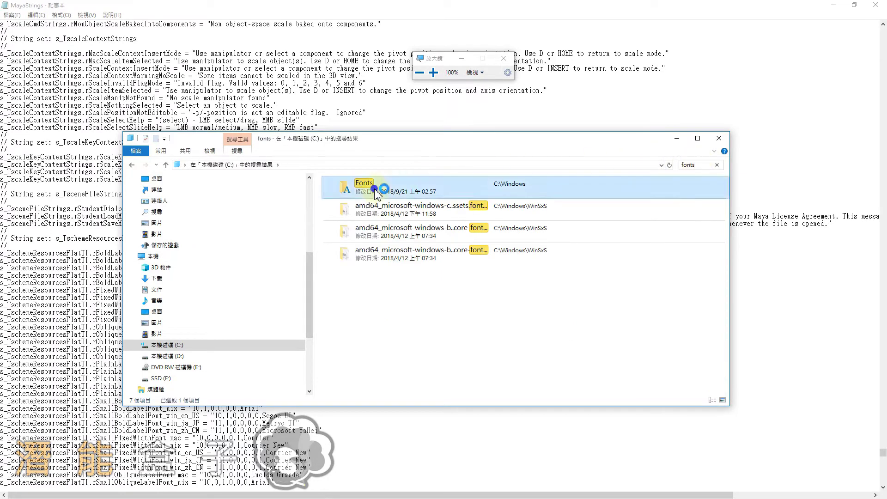
{"action": "double_click", "coordinate": [506, 138]}
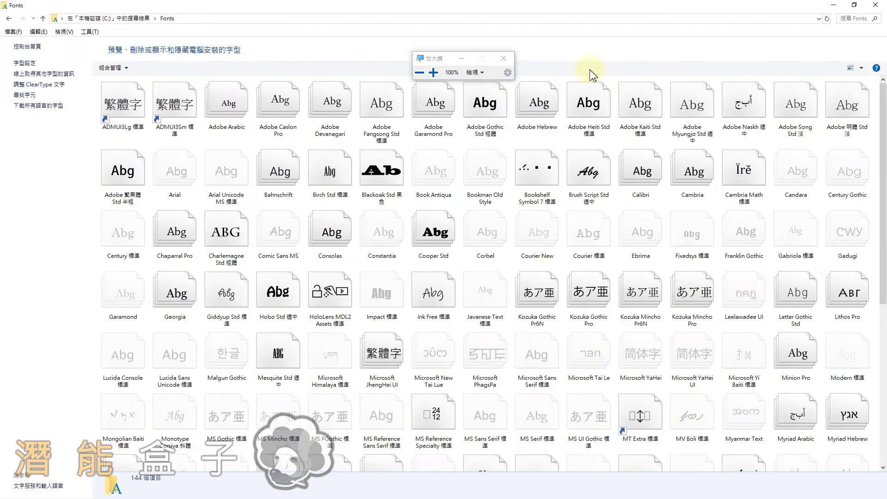
- Check 新細明體's properties to confirm its file is mingliu.ttc
{"action": "scroll", "coordinate": [508, 347], "scroll_direction": "down", "scroll_amount": 5}
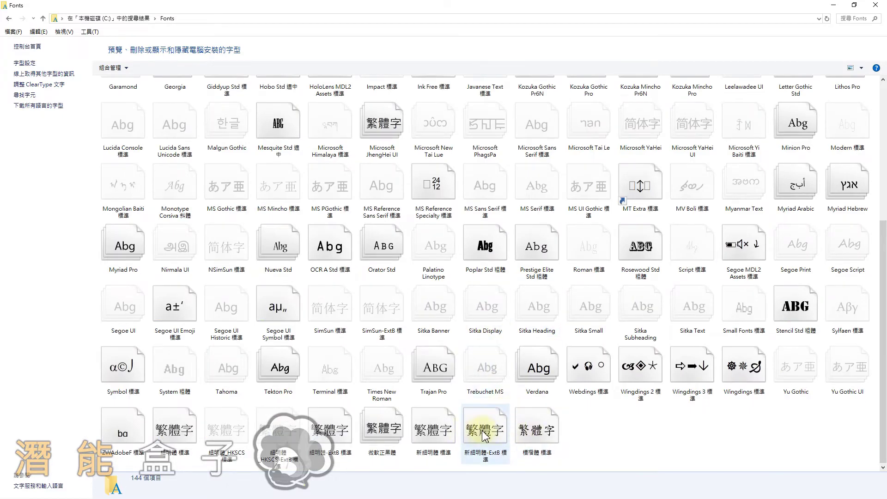
{"action": "left_click", "coordinate": [423, 435]}
{"action": "right_click", "coordinate": [431, 427]}
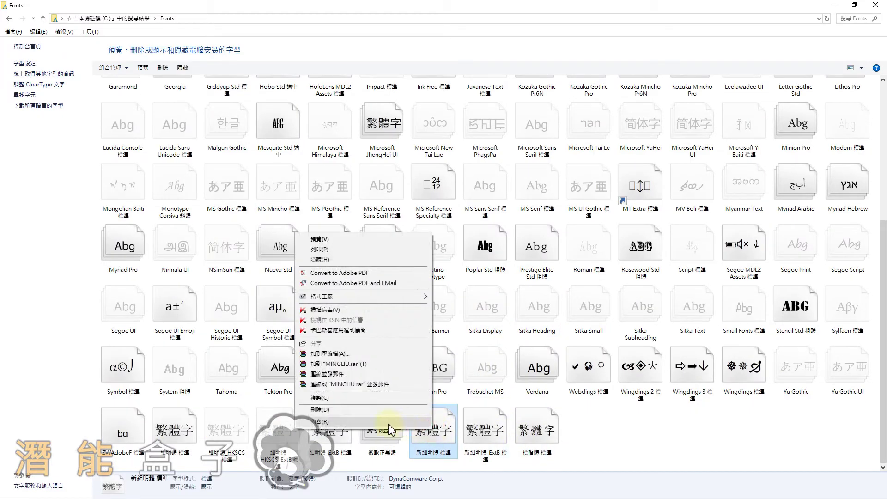
{"action": "left_click", "coordinate": [351, 422]}
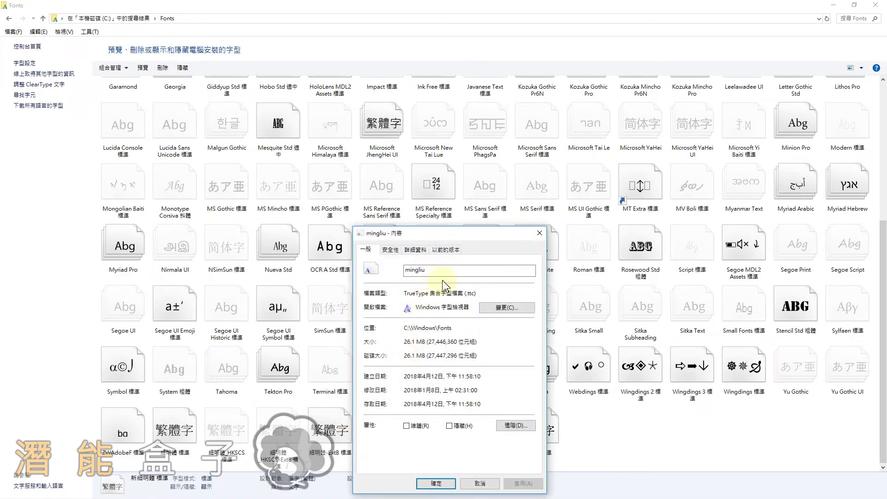
{"action": "left_click_drag", "start_coordinate": [401, 238], "coordinate": [499, 192]}
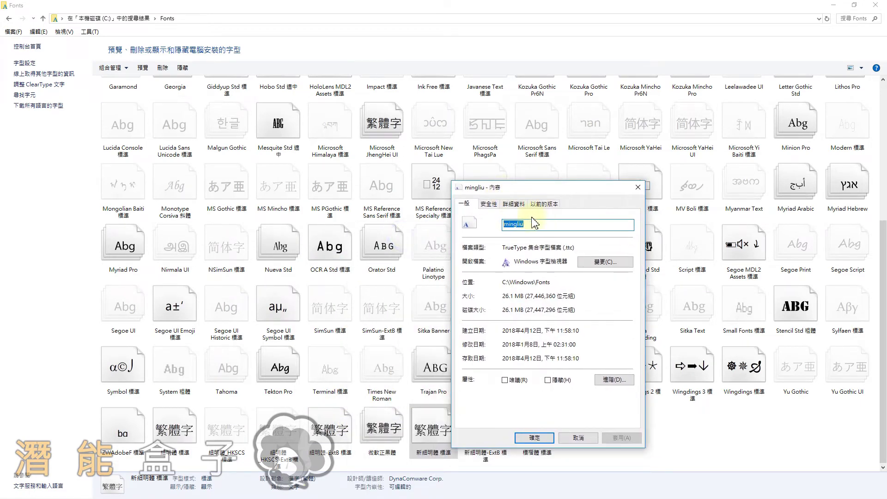
{"action": "left_click", "coordinate": [583, 440]}
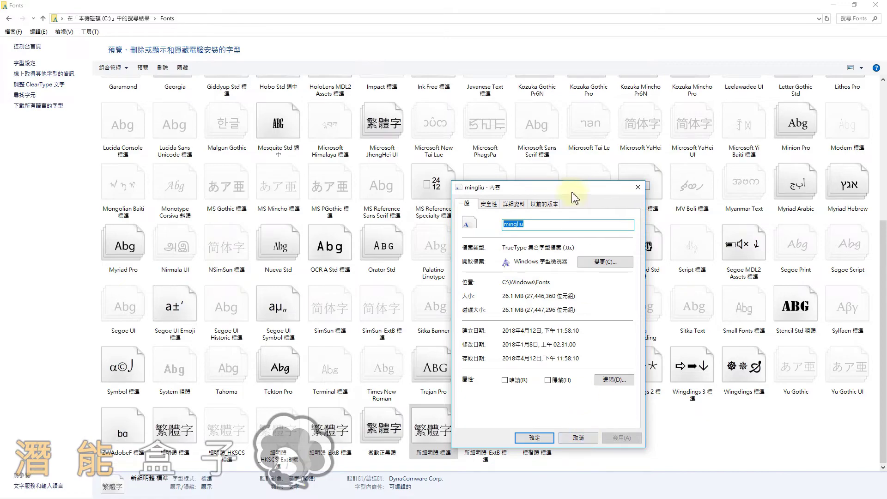
- Return to MayaStrings, try overwriting one Segoe UI with mingliu, then undo it
{"action": "left_click", "coordinate": [874, 7]}
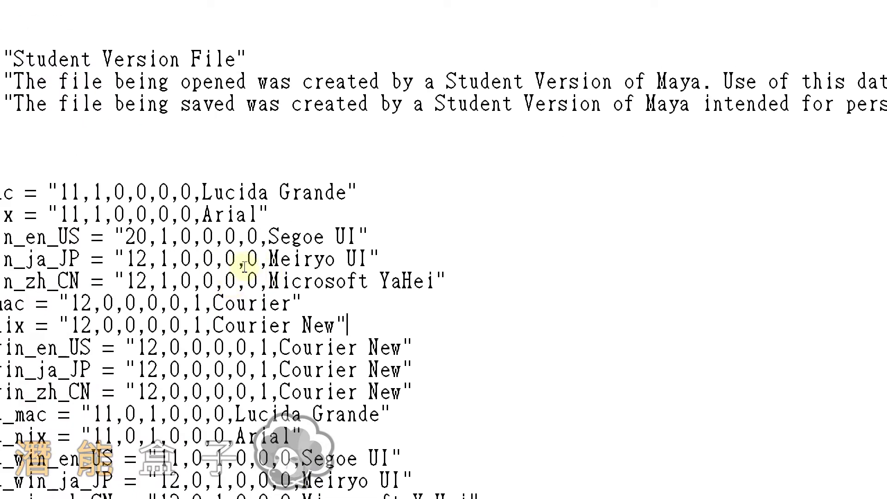
{"action": "left_click_drag", "start_coordinate": [245, 267], "coordinate": [275, 265]}
{"action": "key", "text": "ctrl+c"}
{"action": "type", "text": "mingliu"}
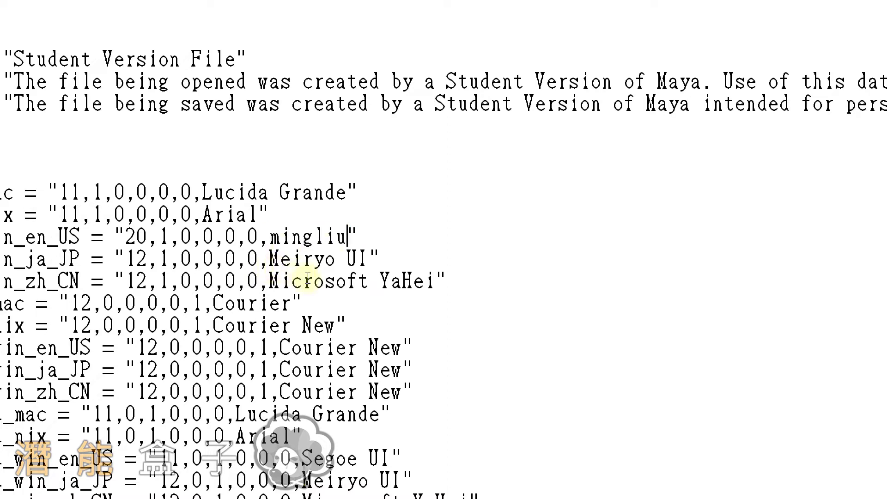
{"action": "key", "text": "ctrl+z"}
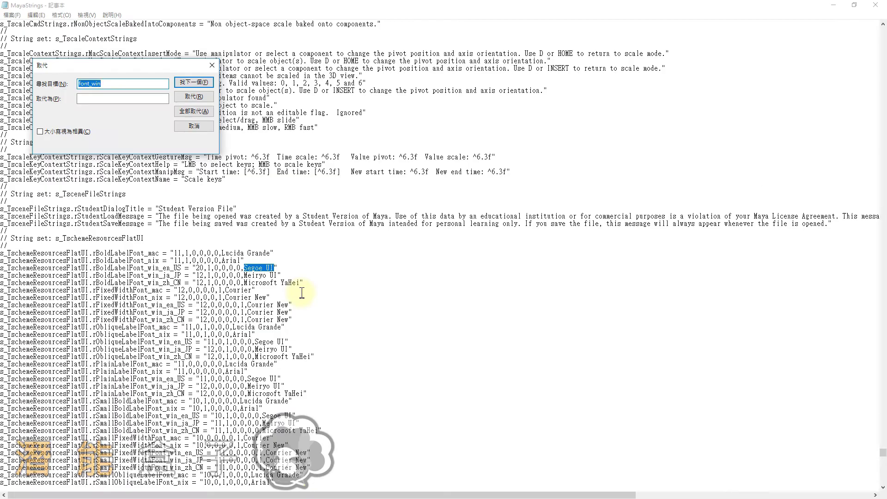
- Set up Replace to find 'Segoe UI' and replace it with 'mingliu'
{"action": "left_click", "coordinate": [109, 98]}
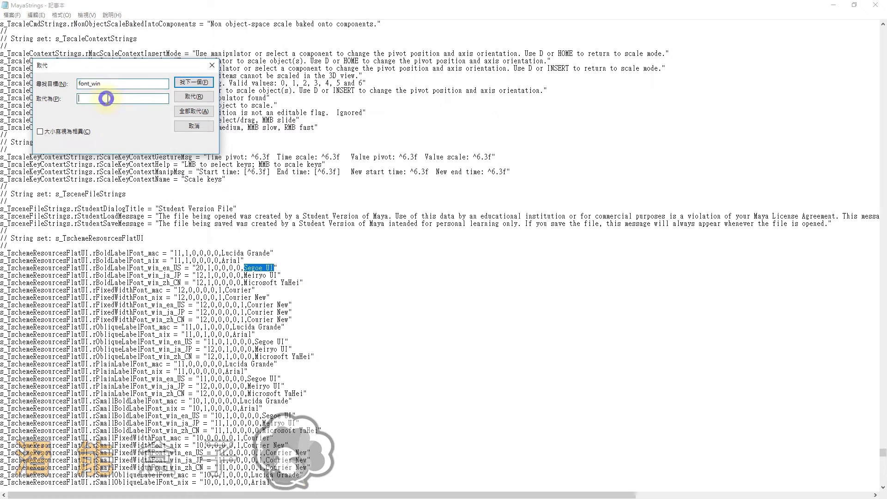
{"action": "type", "text": "mingliu"}
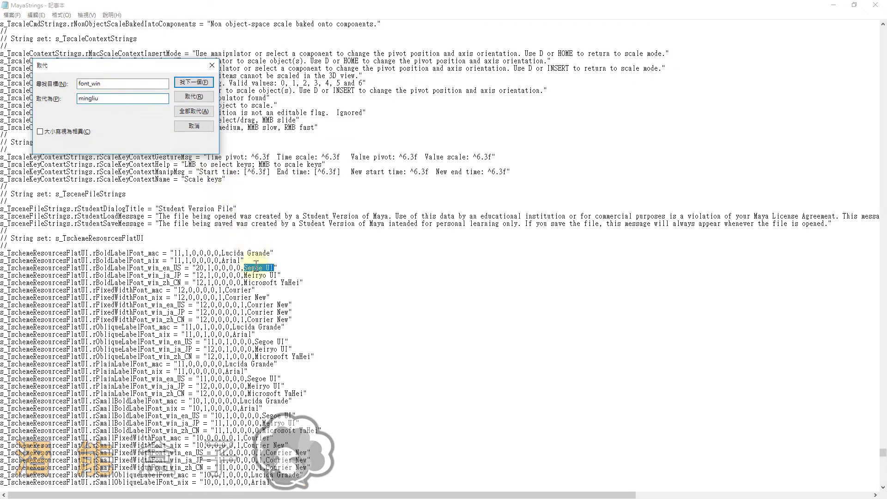
{"action": "right_click", "coordinate": [258, 260]}
{"action": "left_click", "coordinate": [204, 296]}
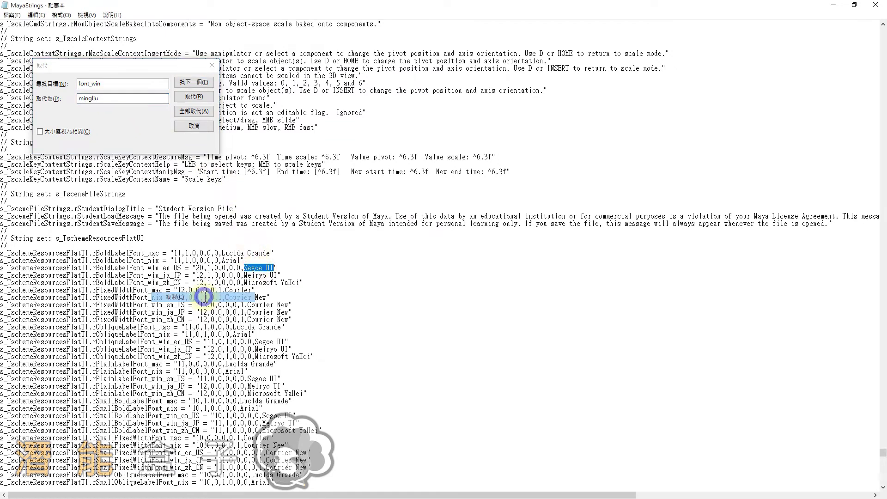
{"action": "double_click", "coordinate": [90, 83]}
{"action": "key", "text": "ctrl+v"}
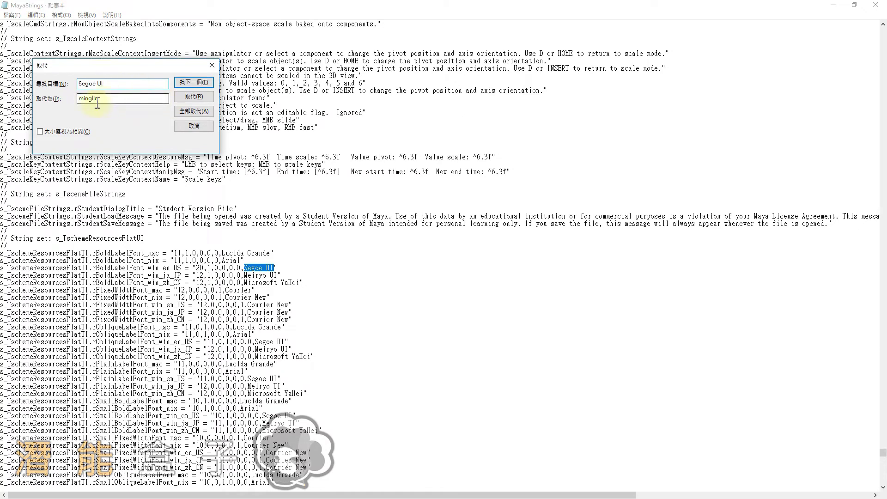
{"action": "double_click", "coordinate": [112, 98]}
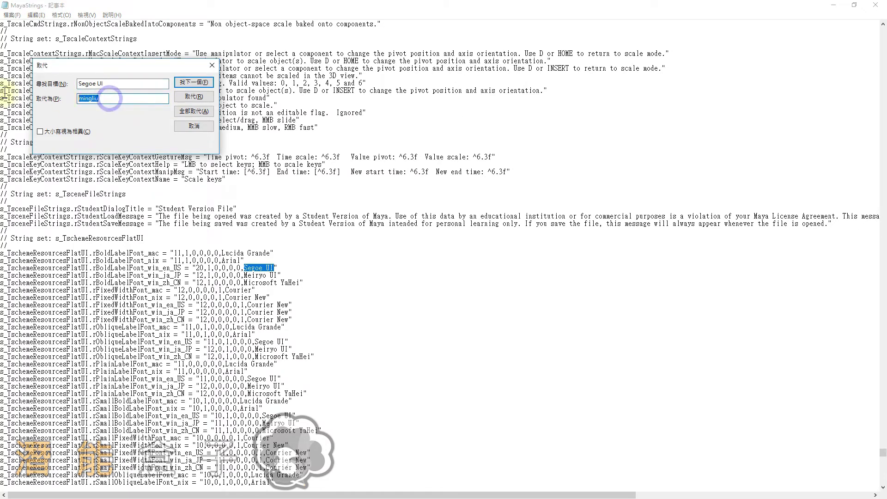
- Replace the first Segoe UI entries with mingliu and raise two label sizes to 20
{"action": "left_click", "coordinate": [200, 97]}
{"action": "left_click", "coordinate": [200, 97]}
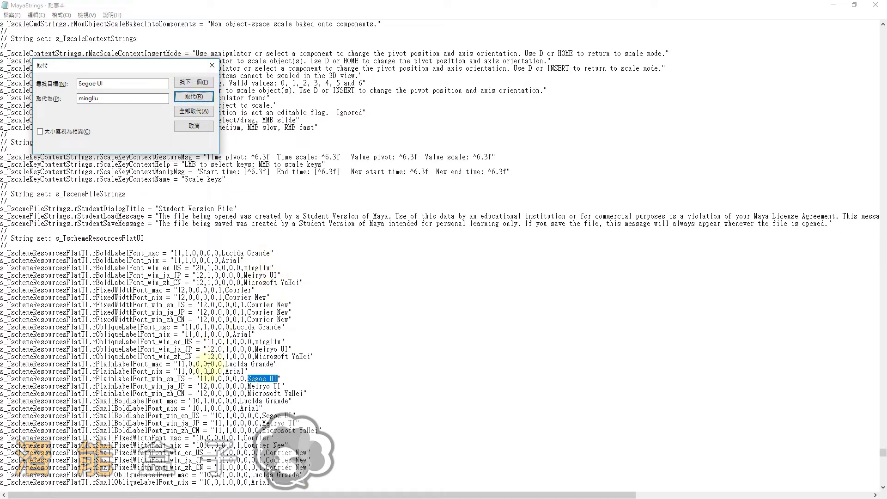
{"action": "left_click", "coordinate": [204, 378]}
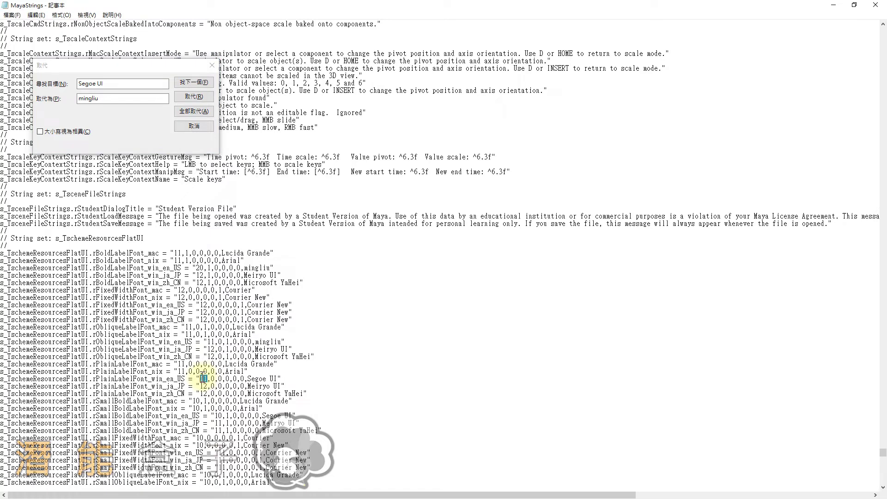
{"action": "type", "text": "20"}
{"action": "double_click", "coordinate": [207, 341]}
{"action": "type", "text": "20"}
- Raise the size-10 label fonts to 20, then Replace All remaining Segoe UI with mingliu
{"action": "left_click", "coordinate": [194, 96]}
{"action": "double_click", "coordinate": [217, 415]}
{"action": "type", "text": "20"}
{"action": "left_click", "coordinate": [194, 96]}
{"action": "left_click", "coordinate": [194, 96]}
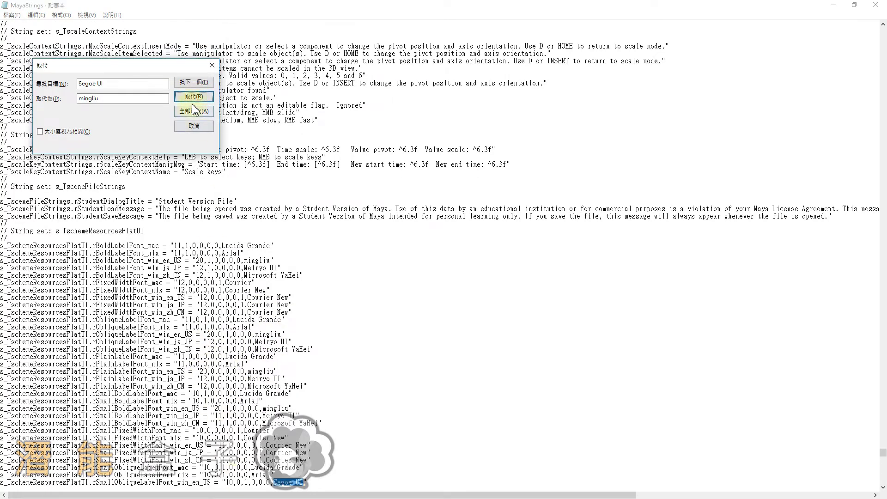
{"action": "double_click", "coordinate": [223, 482]}
{"action": "type", "text": "20"}
{"action": "left_click", "coordinate": [193, 97]}
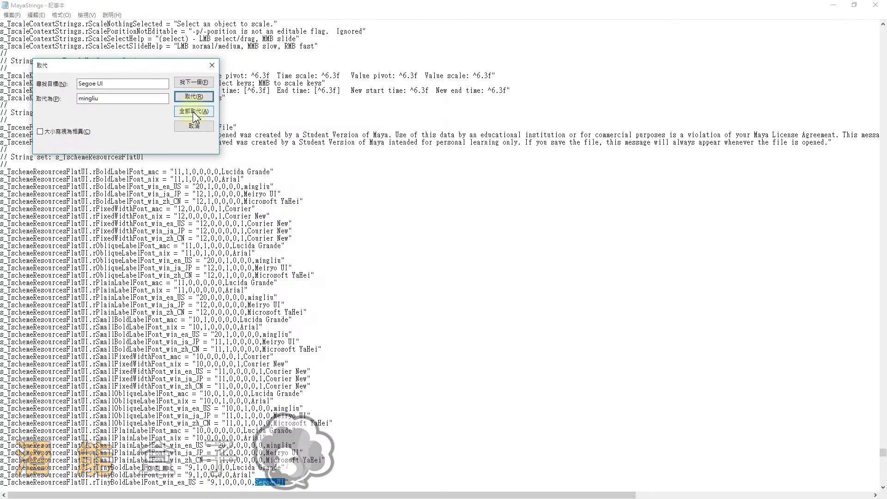
{"action": "left_click", "coordinate": [193, 111]}
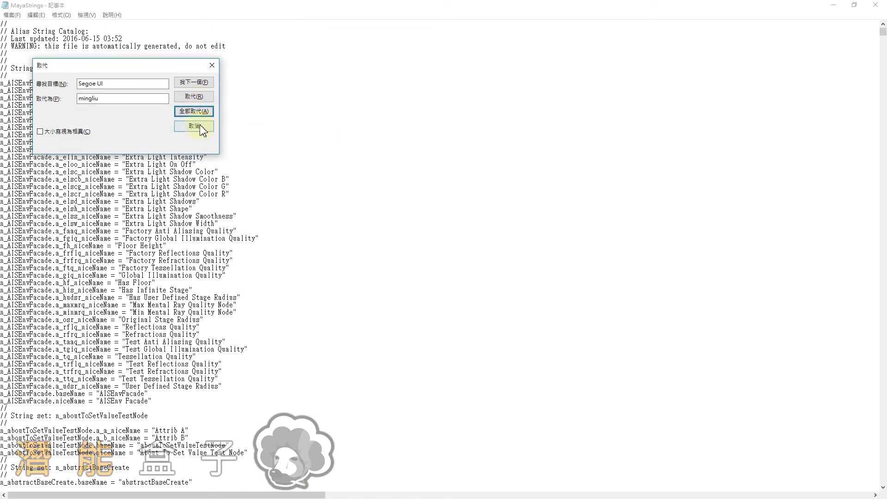
{"action": "left_click", "coordinate": [212, 65]}
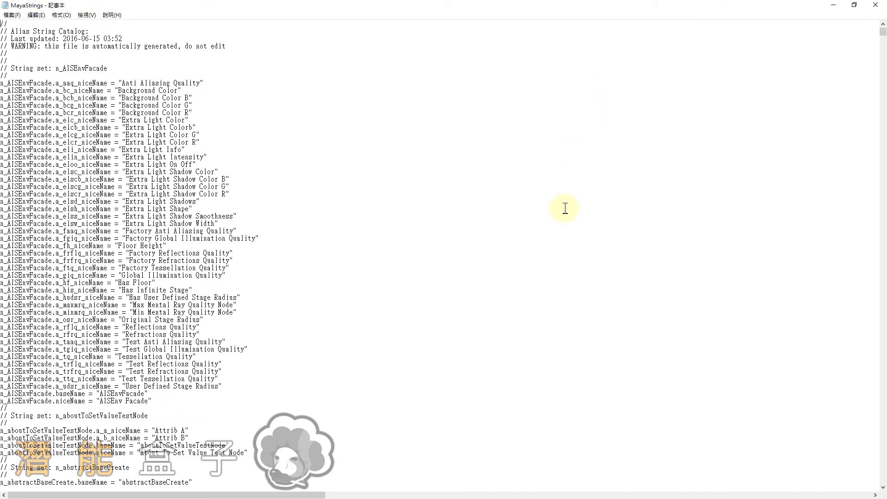
- Close Notepad and move the edited MayaStrings from the desktop into Maya2017\resources
{"action": "left_click", "coordinate": [875, 8]}
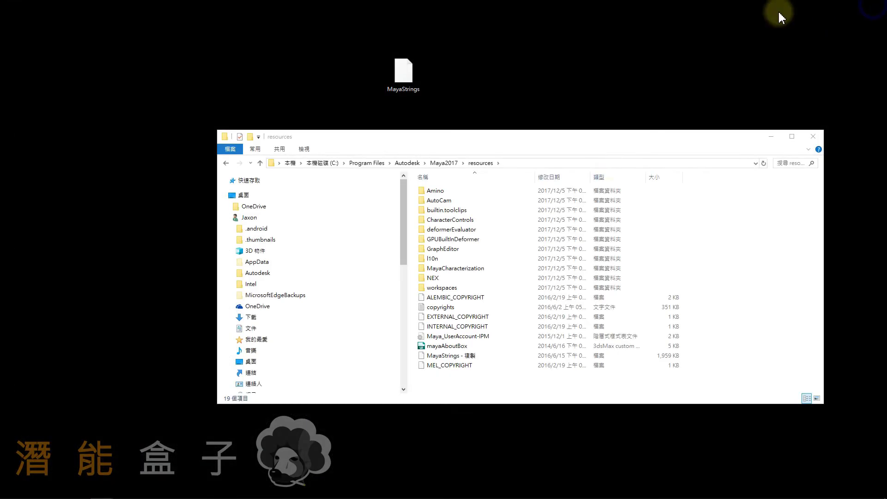
{"action": "mouse_move", "coordinate": [403, 72]}
{"action": "left_mouse_down"}
{"action": "mouse_move", "coordinate": [499, 348]}
{"action": "mouse_move", "coordinate": [488, 386]}
{"action": "left_mouse_up"}
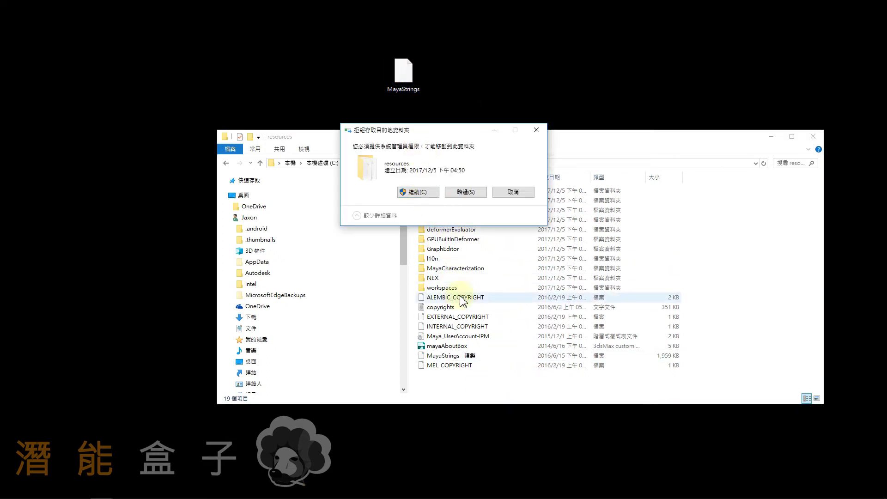
{"action": "left_click", "coordinate": [426, 194]}
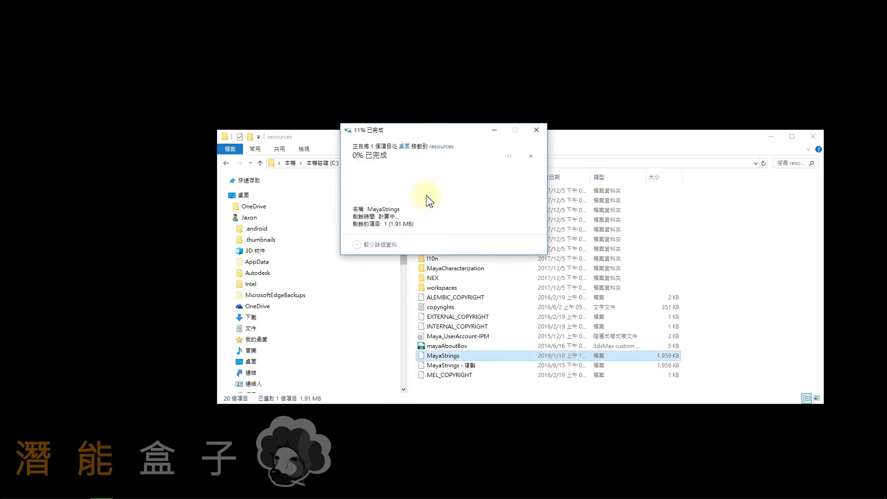
{"action": "left_click", "coordinate": [473, 368]}
{"action": "left_click", "coordinate": [482, 387]}
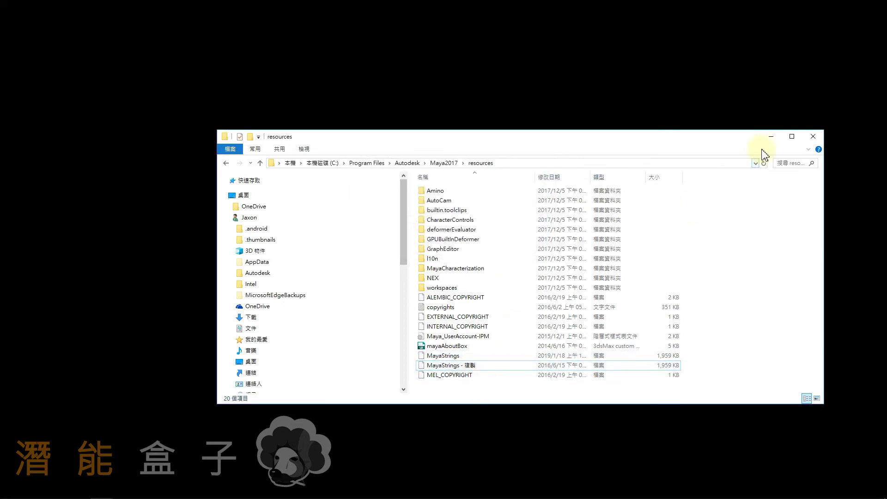
{"action": "mouse_move", "coordinate": [749, 143]}
{"action": "left_mouse_down"}
{"action": "mouse_move", "coordinate": [564, 150]}
{"action": "mouse_move", "coordinate": [368, 238]}
{"action": "mouse_move", "coordinate": [538, 419]}
{"action": "left_mouse_up"}
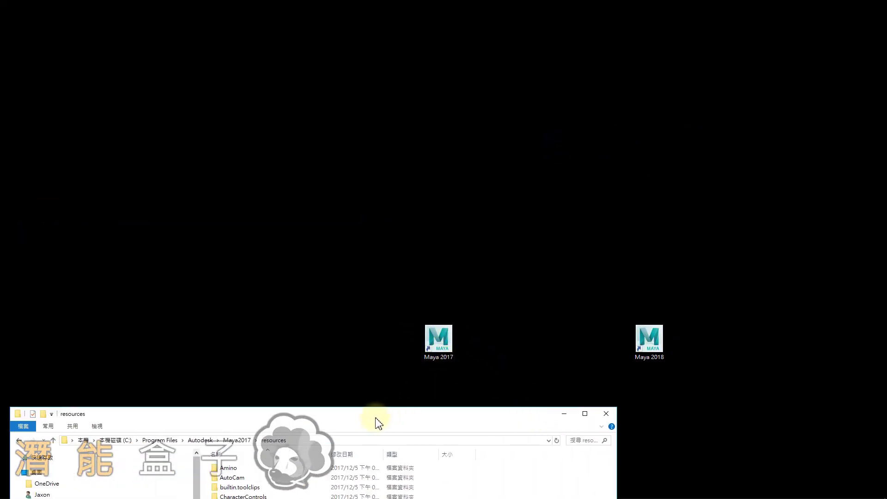
- Launch Maya 2017 from its desktop shortcut and place it on the right beside Maya 2018
{"action": "left_click_drag", "start_coordinate": [374, 416], "coordinate": [550, 174]}
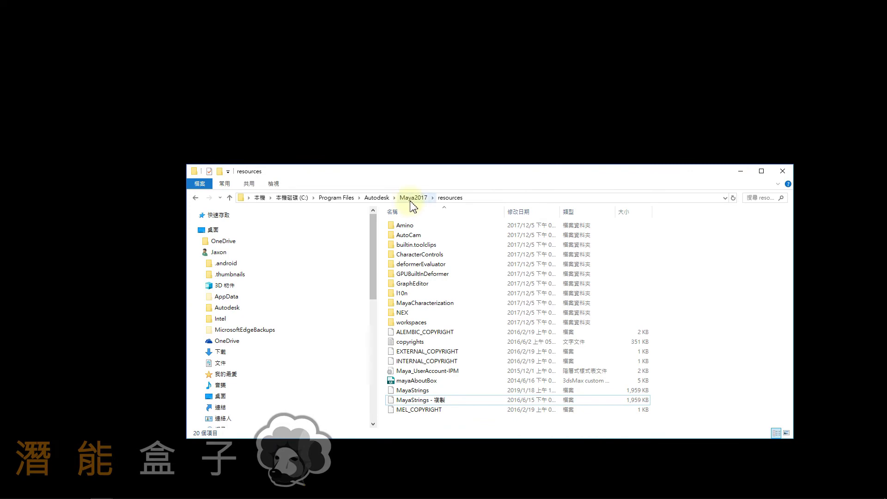
{"action": "left_click_drag", "start_coordinate": [442, 178], "coordinate": [497, 376]}
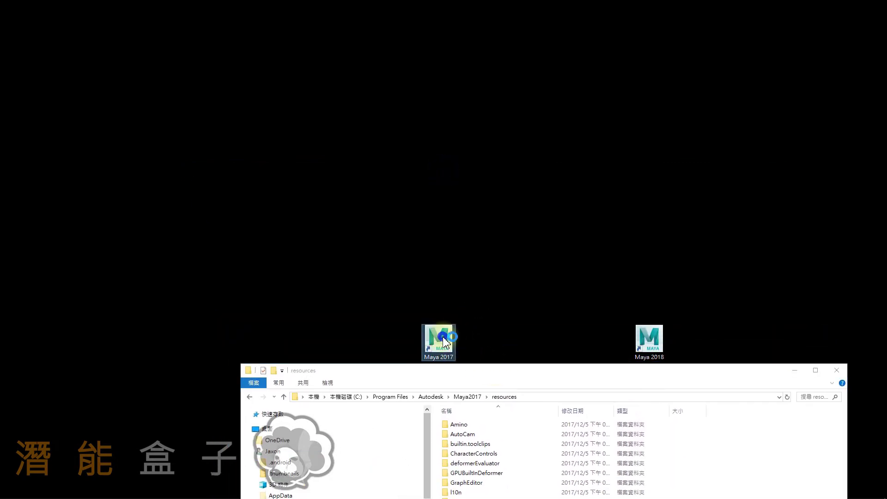
{"action": "double_click", "coordinate": [649, 340]}
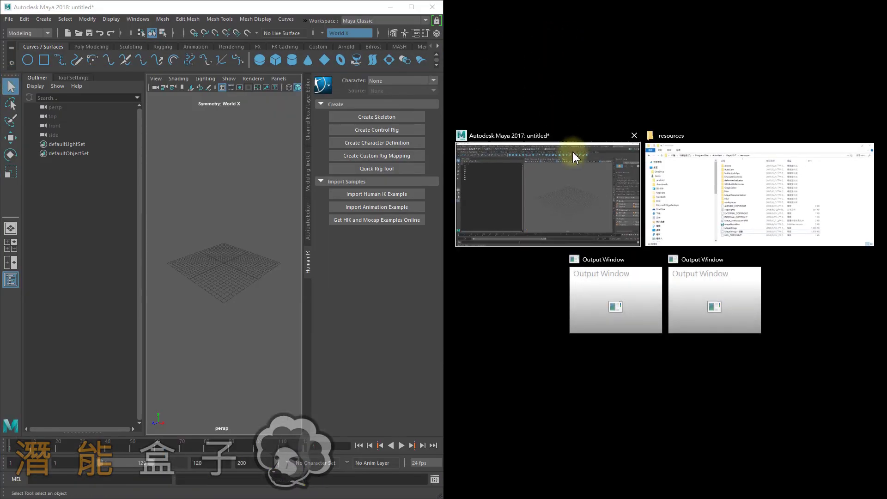
{"action": "left_click", "coordinate": [573, 153]}
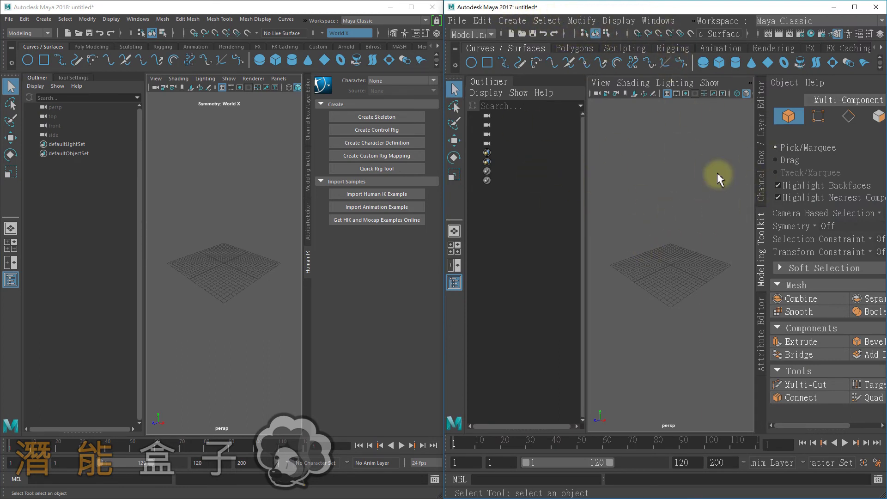
{"action": "left_click", "coordinate": [226, 7]}
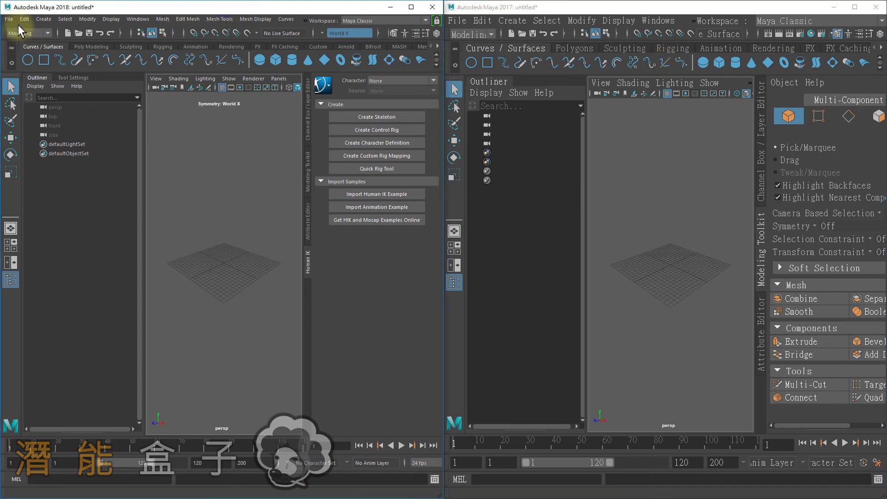